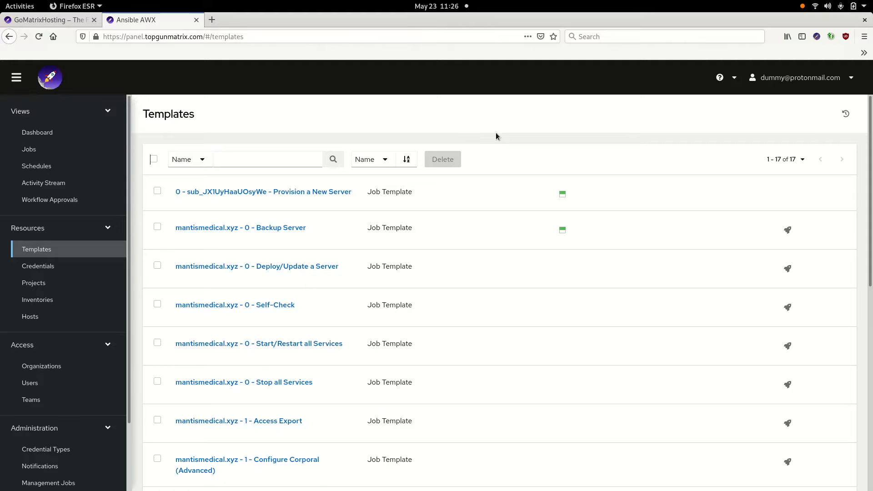
pyautogui.scroll(-3, 498, 160)
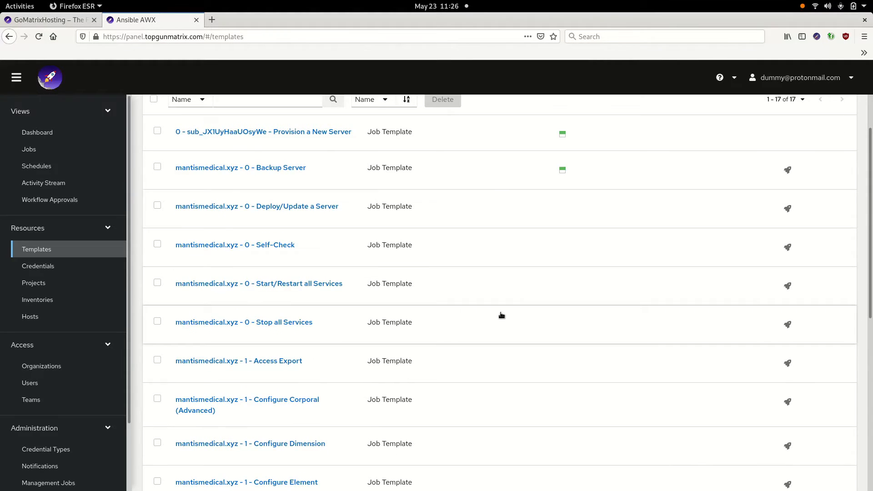
pyautogui.scroll(-12, 501, 315)
pyautogui.scroll(-4, 508, 305)
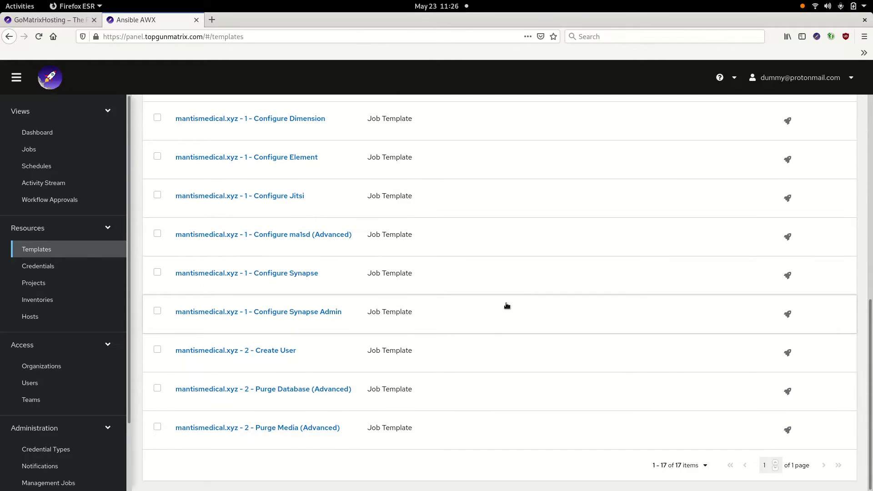
pyautogui.scroll(19, 507, 305)
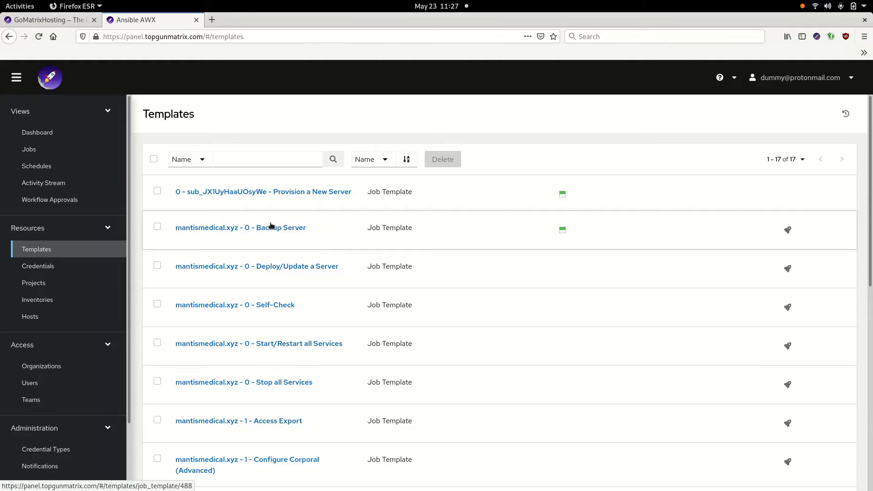
pyautogui.click(788, 232)
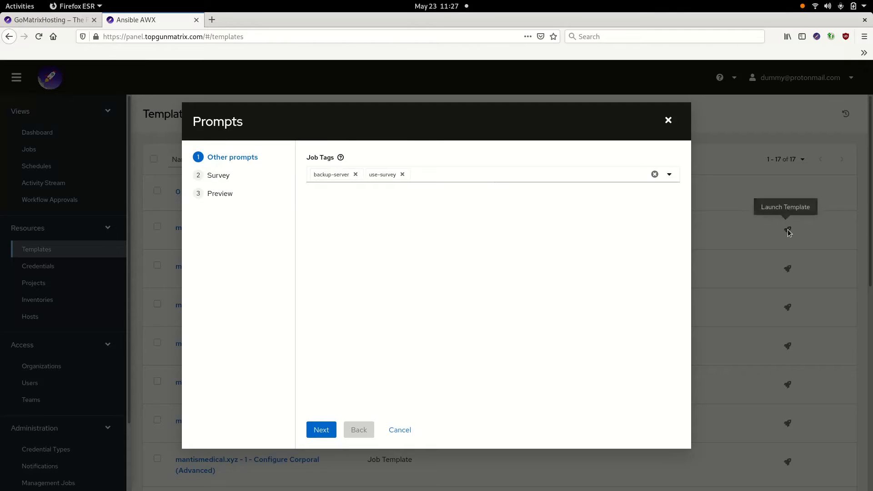
pyautogui.click(324, 428)
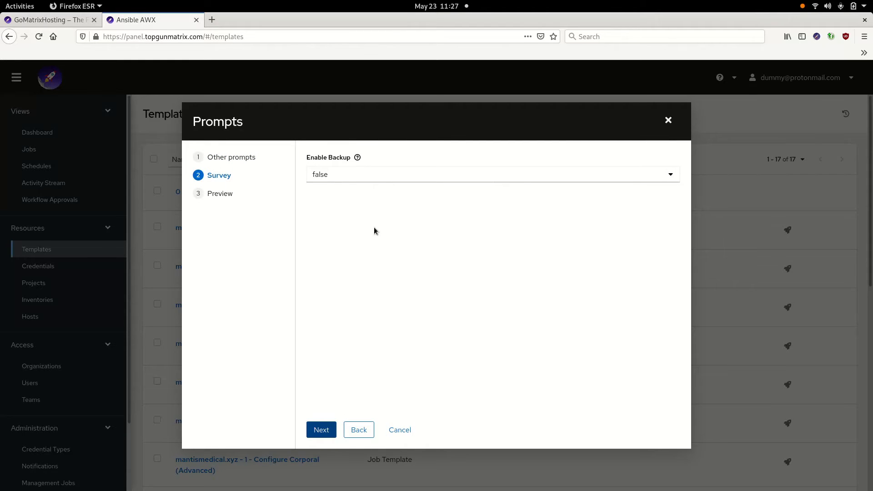
pyautogui.click(357, 177)
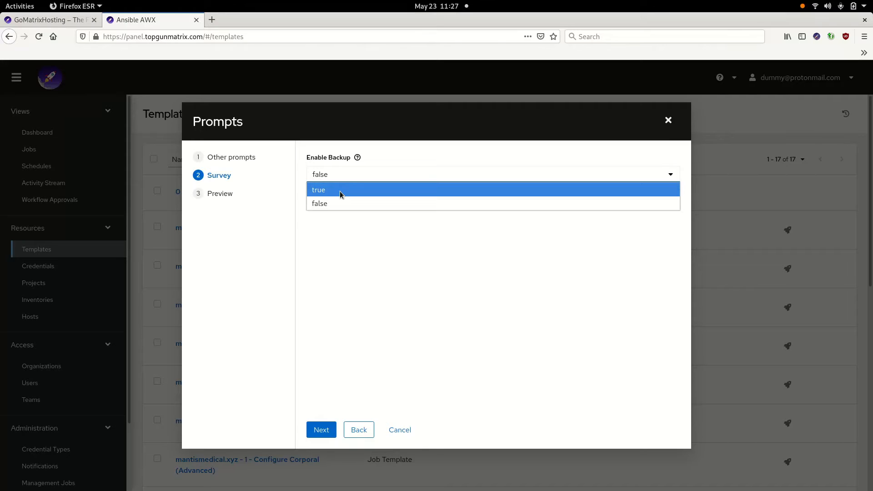
pyautogui.click(341, 190)
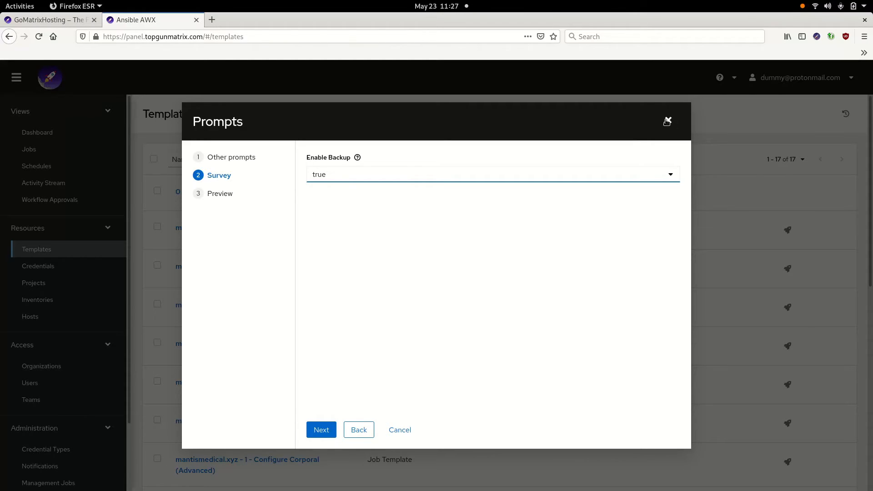
pyautogui.click(356, 158)
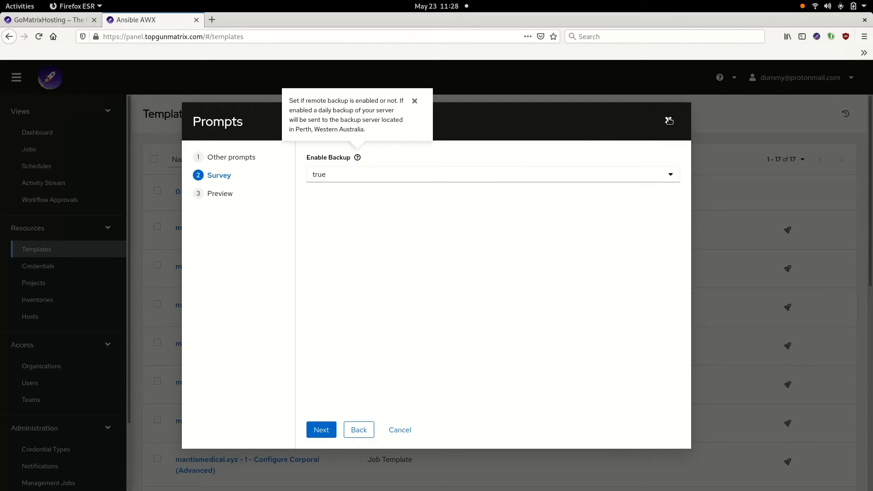
pyautogui.click(400, 431)
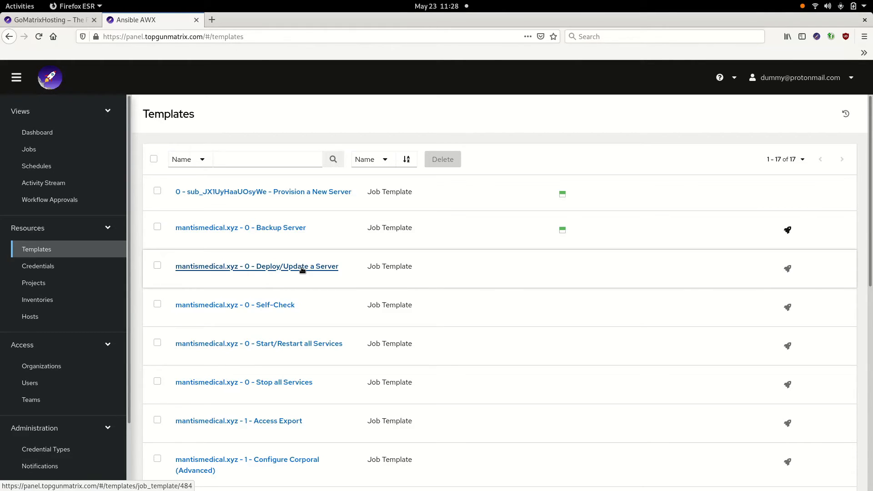
# Launch the mantismedical.xyz - 0 - Deploy/Update a Server job template with its default tags setup-all and start
pyautogui.click(788, 269)
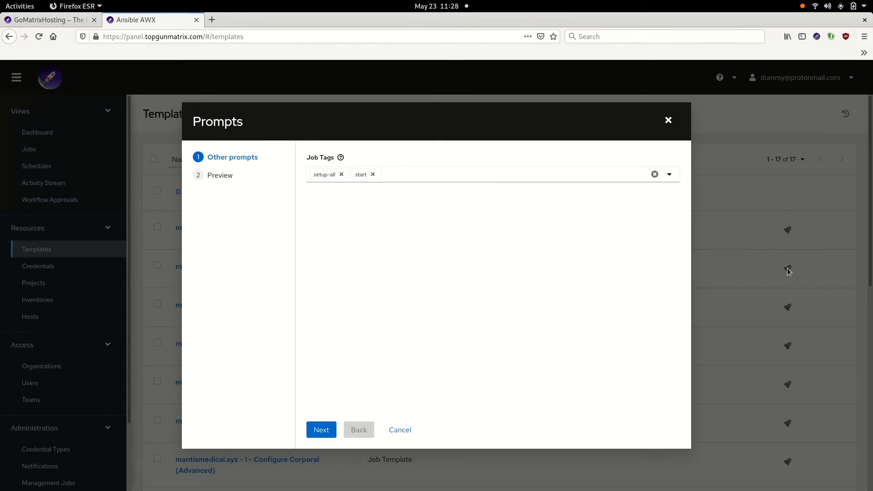
pyautogui.click(327, 430)
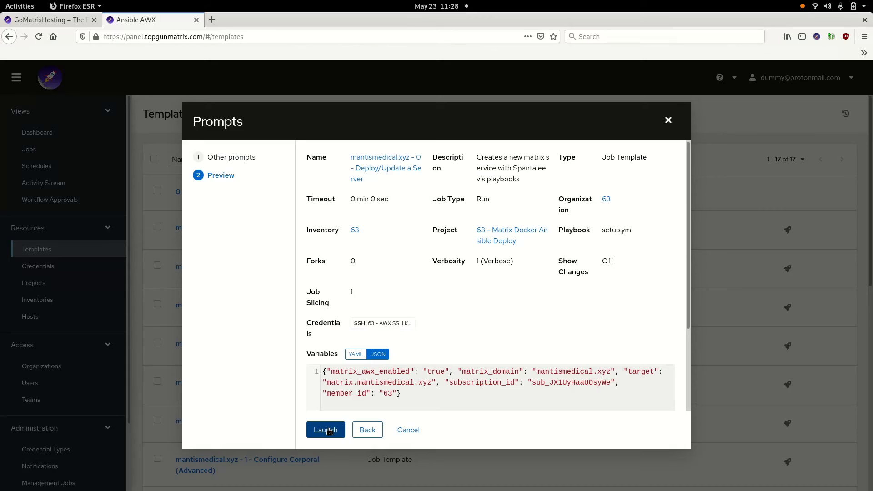
pyautogui.click(329, 430)
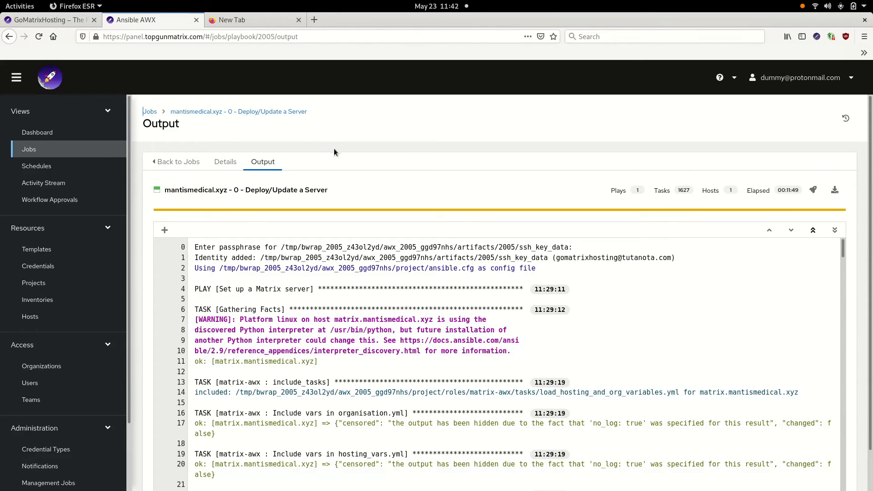
# Return to the Templates list and browse through all the job templates
pyautogui.click(70, 253)
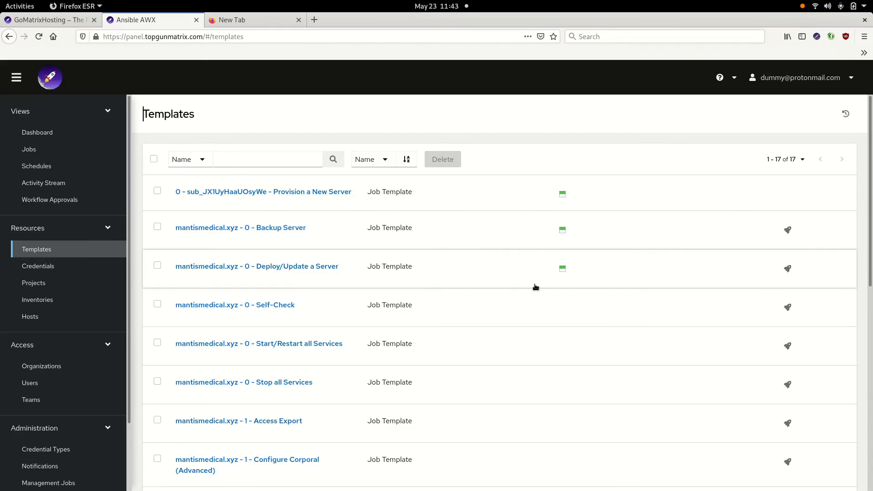
pyautogui.scroll(-3, 516, 281)
pyautogui.scroll(-3, 517, 275)
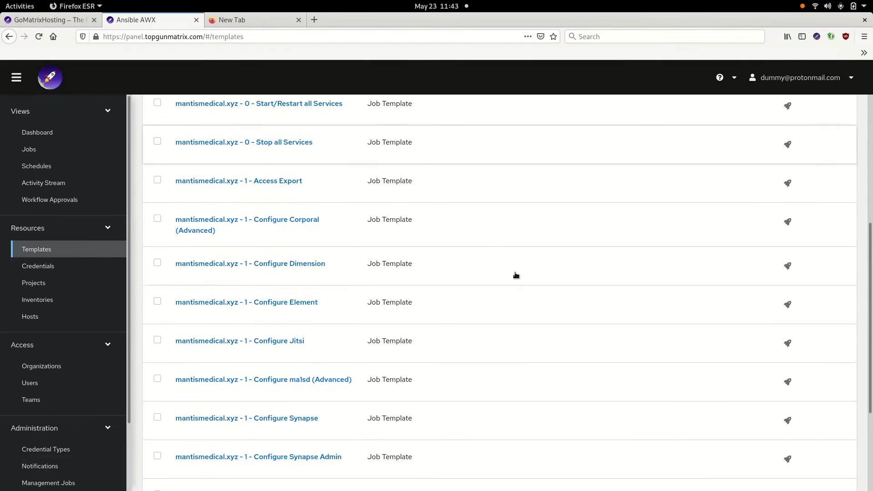
pyautogui.scroll(-3, 516, 275)
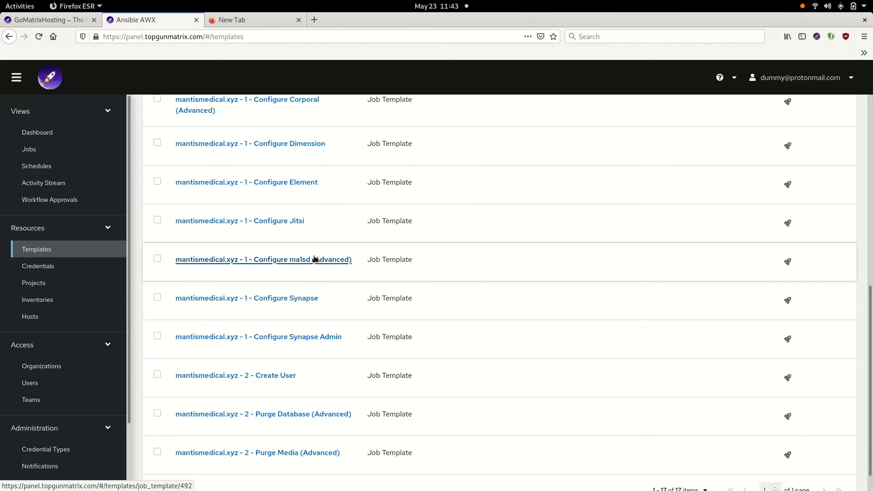
pyautogui.scroll(-1, 320, 344)
pyautogui.scroll(10, 322, 366)
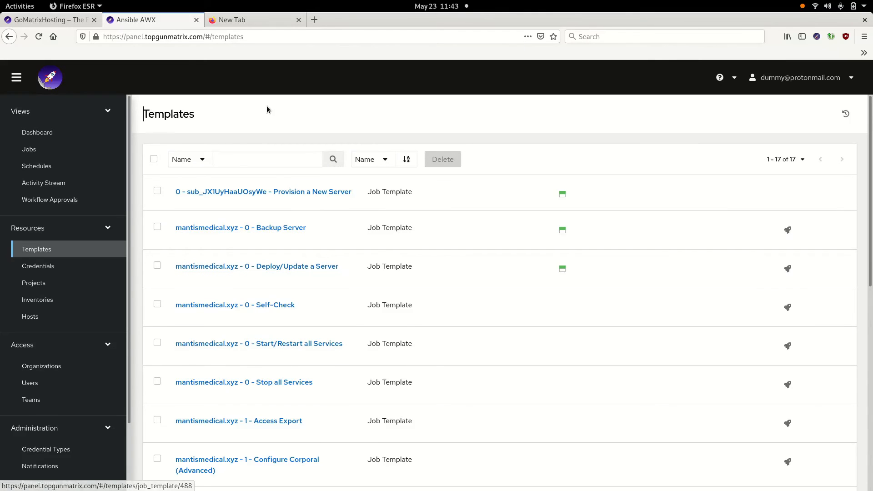
# Open the Element web client at chat.mantismedical.xyz in a new browser tab
pyautogui.click(269, 20)
pyautogui.click(271, 41)
pyautogui.press('Return')
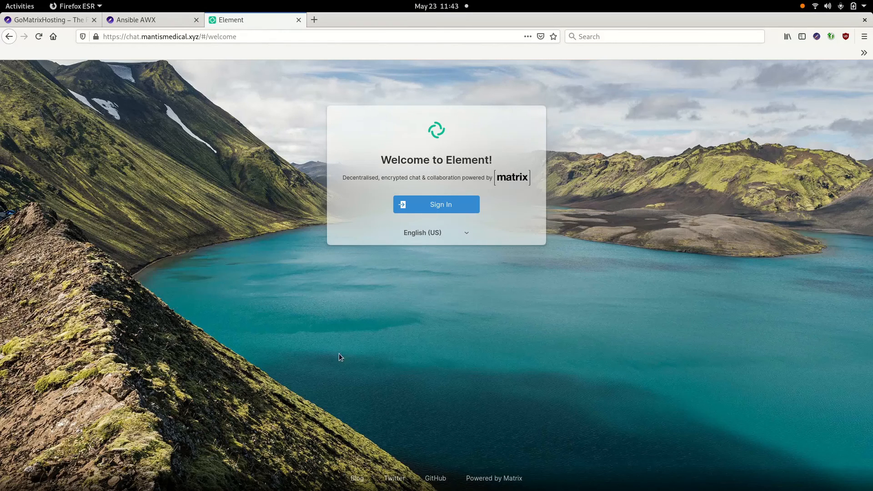
# Launch the mantismedical.xyz - 0 - Backup Server template with the Enable Backup survey answer set to true
pyautogui.click(162, 20)
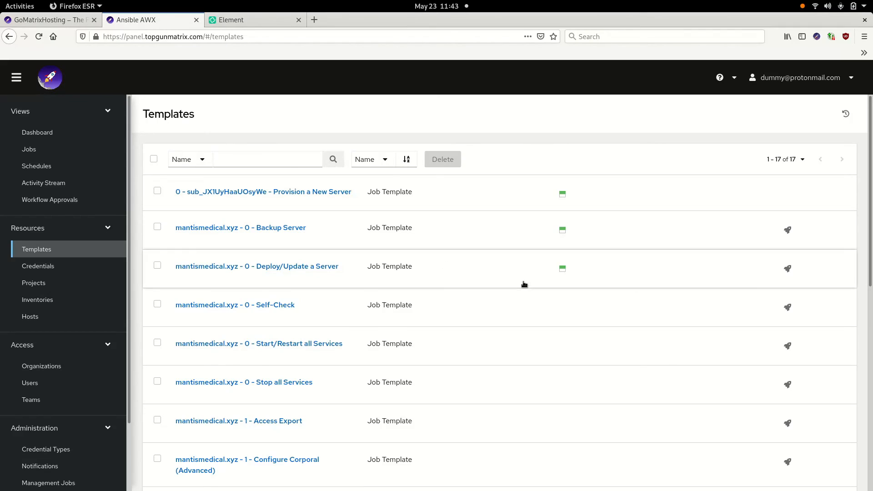
pyautogui.click(788, 233)
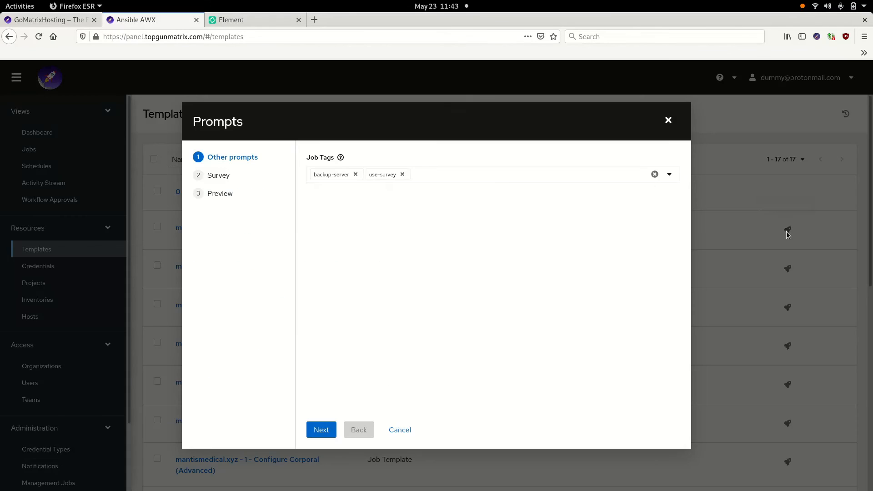
pyautogui.click(321, 429)
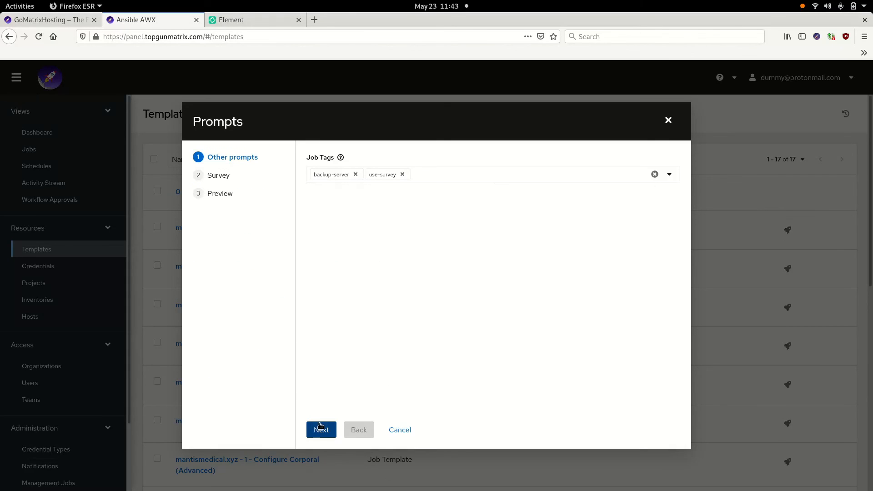
pyautogui.click(371, 174)
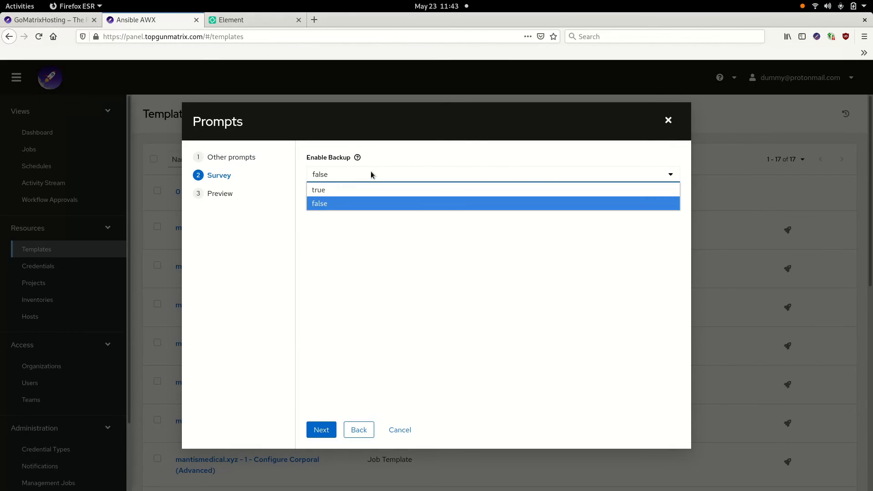
pyautogui.click(343, 190)
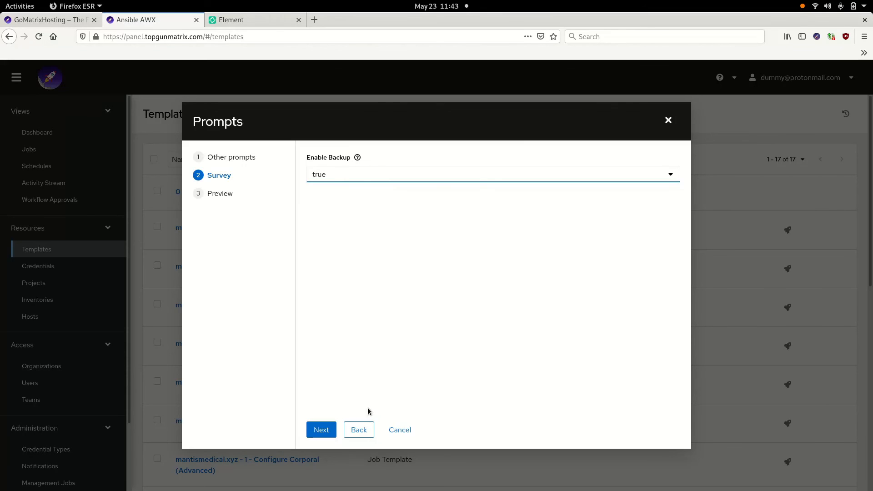
pyautogui.click(325, 429)
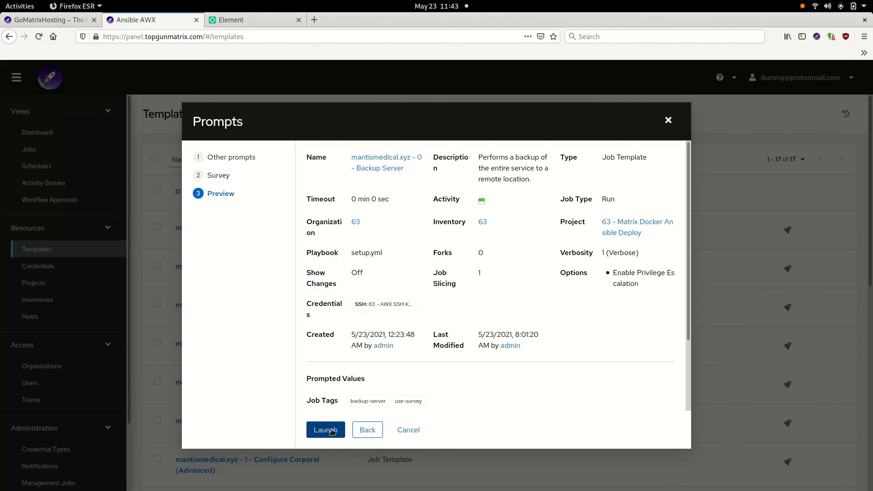
pyautogui.click(325, 430)
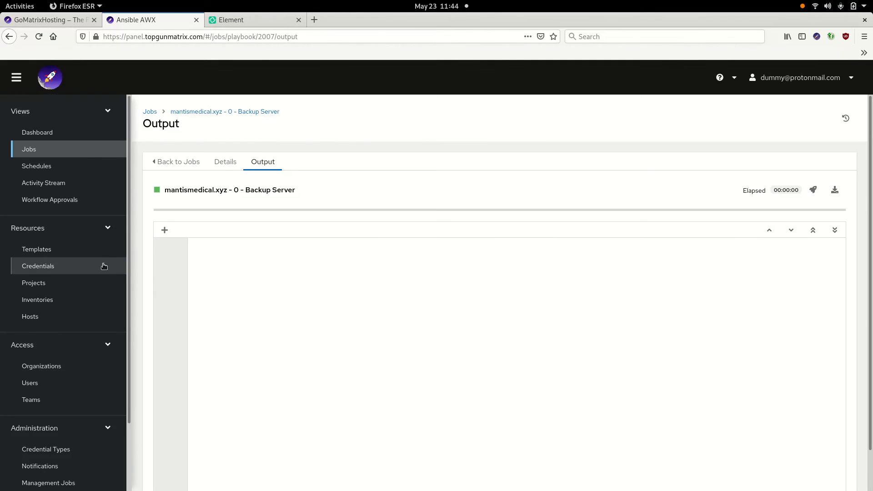
# Return to the Templates list and scroll through it to check the job templates' activity
pyautogui.click(69, 253)
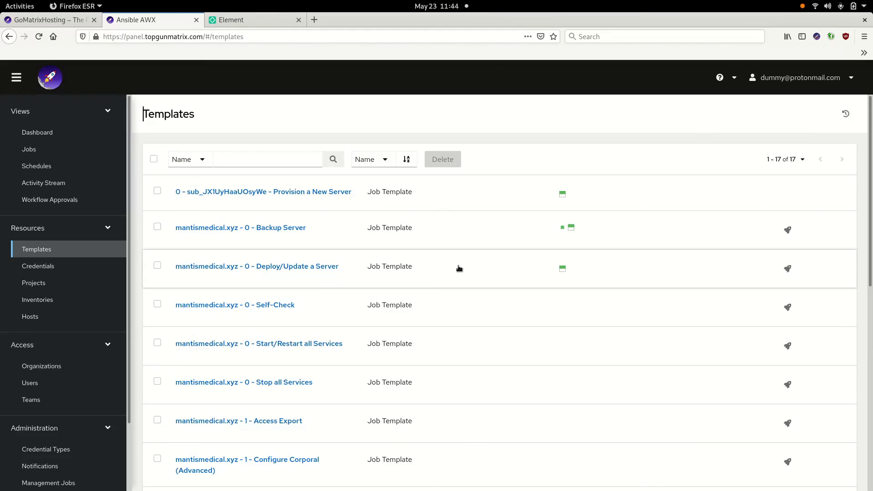
pyautogui.scroll(-10, 459, 268)
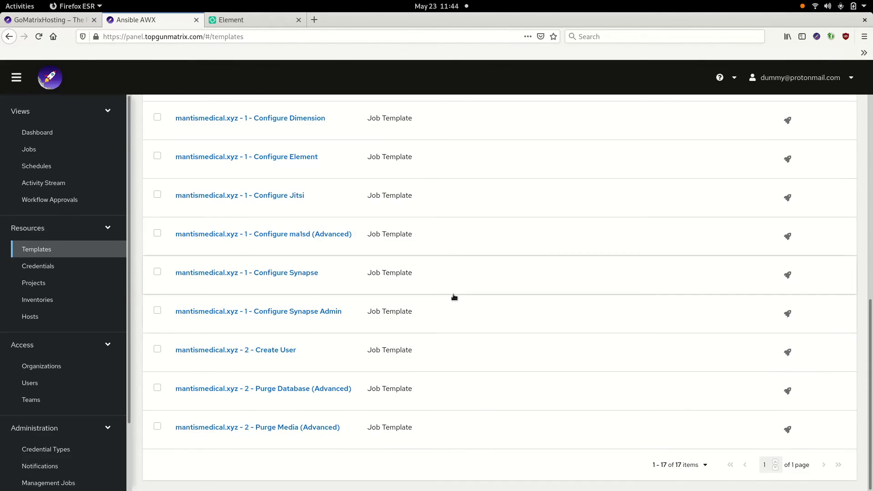
pyautogui.scroll(2, 439, 369)
pyautogui.scroll(6, 436, 369)
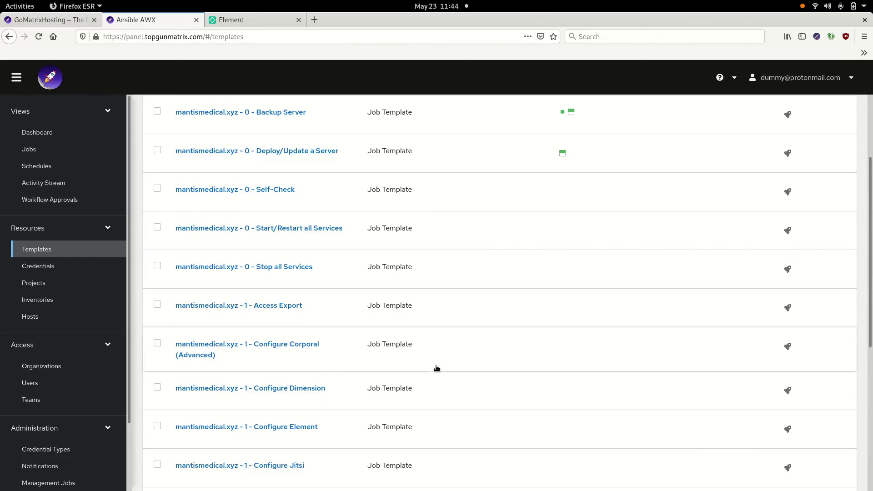